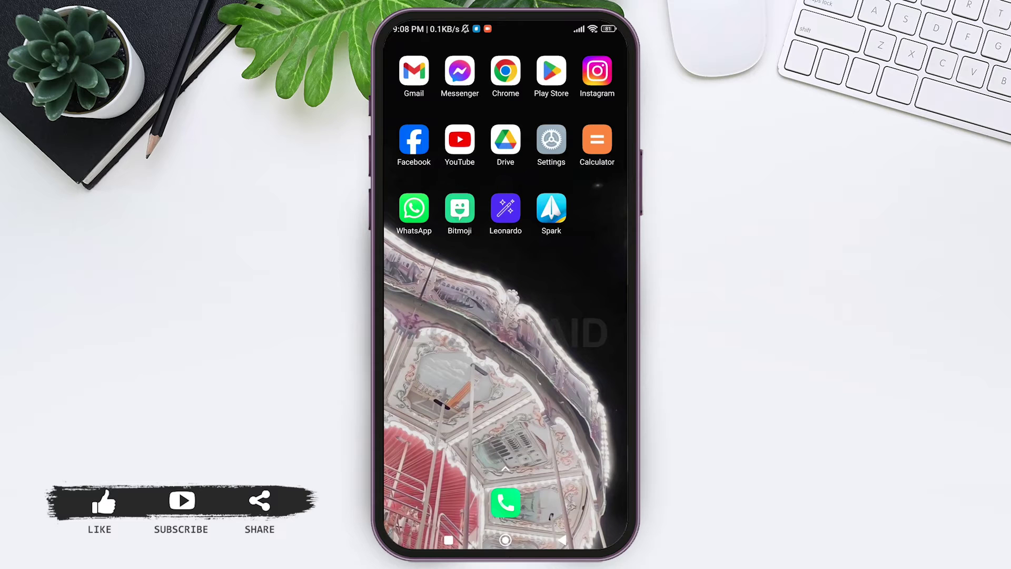
Launch Spark from the home screen to reach its sign-in screen.
{"action": "left_click", "coordinate": [551, 208]}
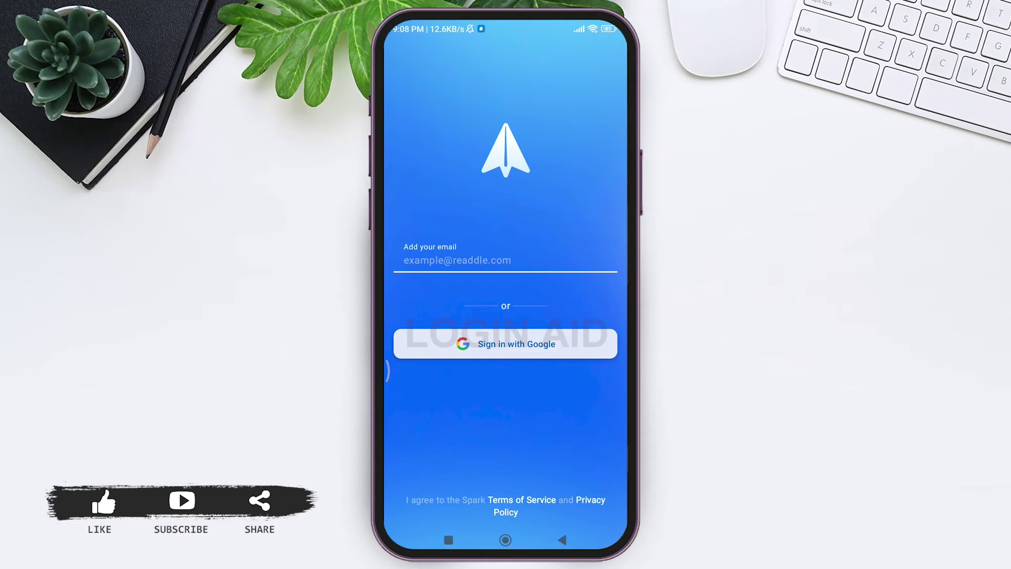
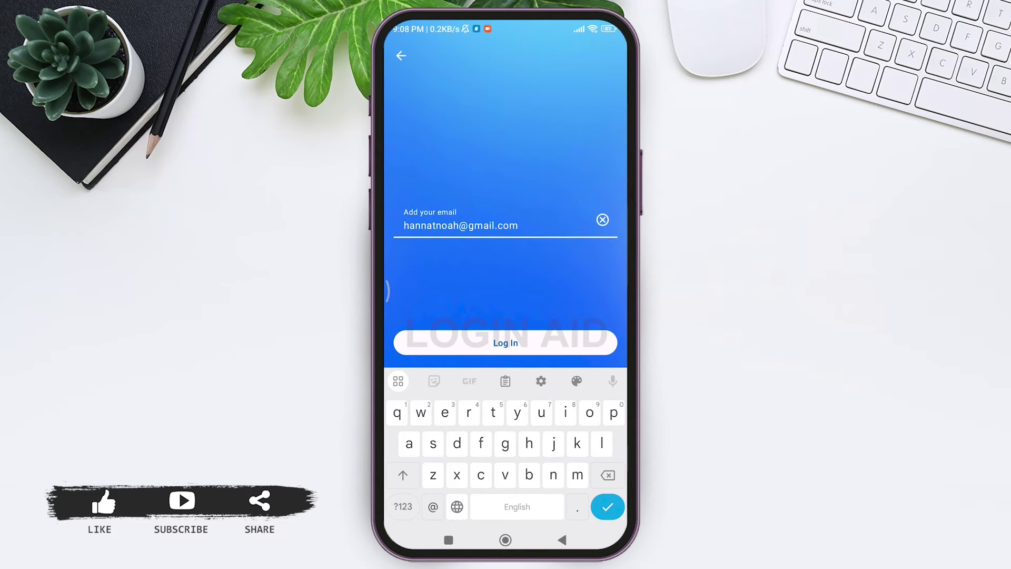
Submit the entered Gmail address to Spark with Log In.
{"action": "key", "text": "Return"}
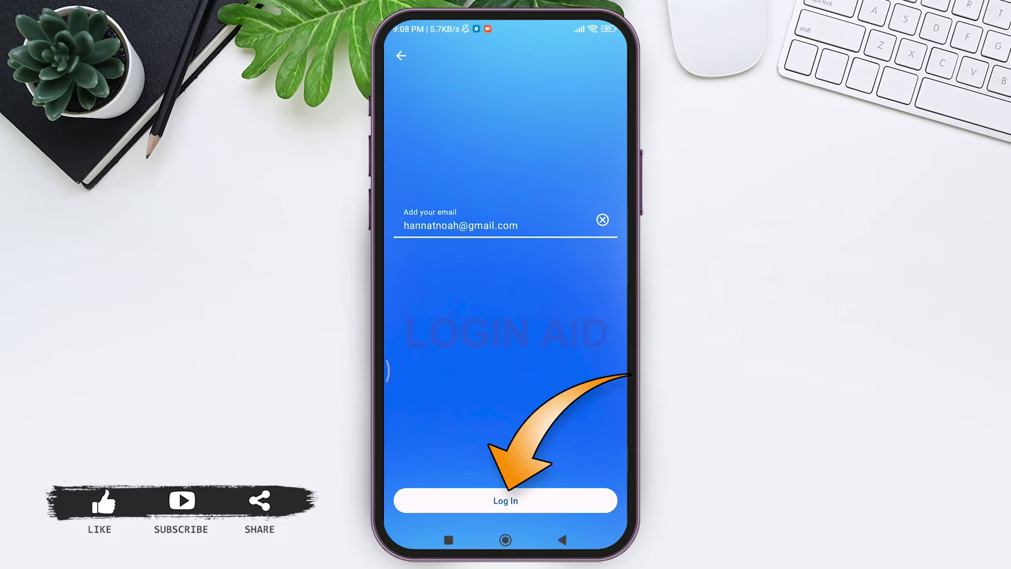
{"action": "left_click", "coordinate": [505, 501]}
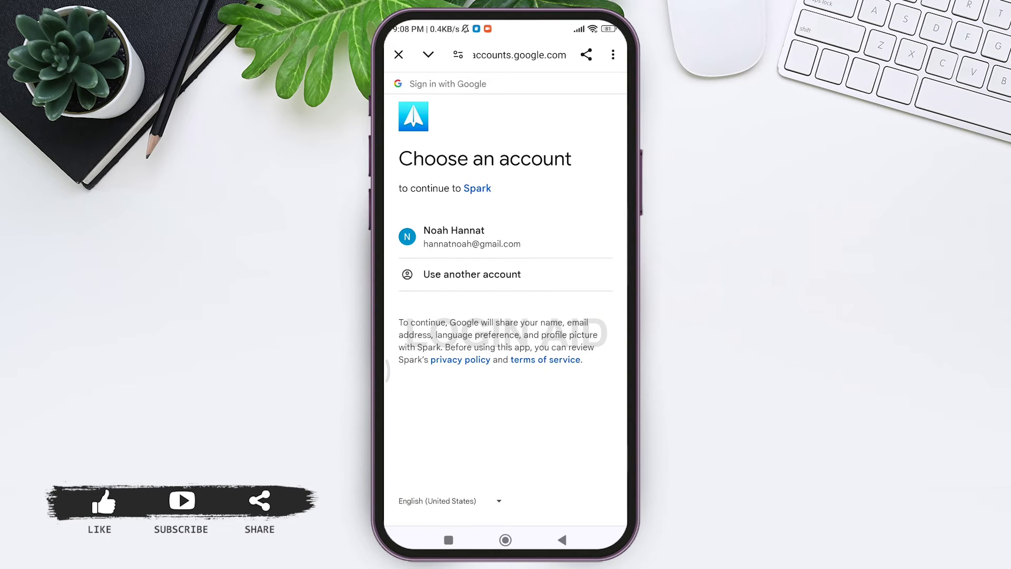
Choose the Google account and confirm signing in to Spark.
{"action": "left_click", "coordinate": [455, 236]}
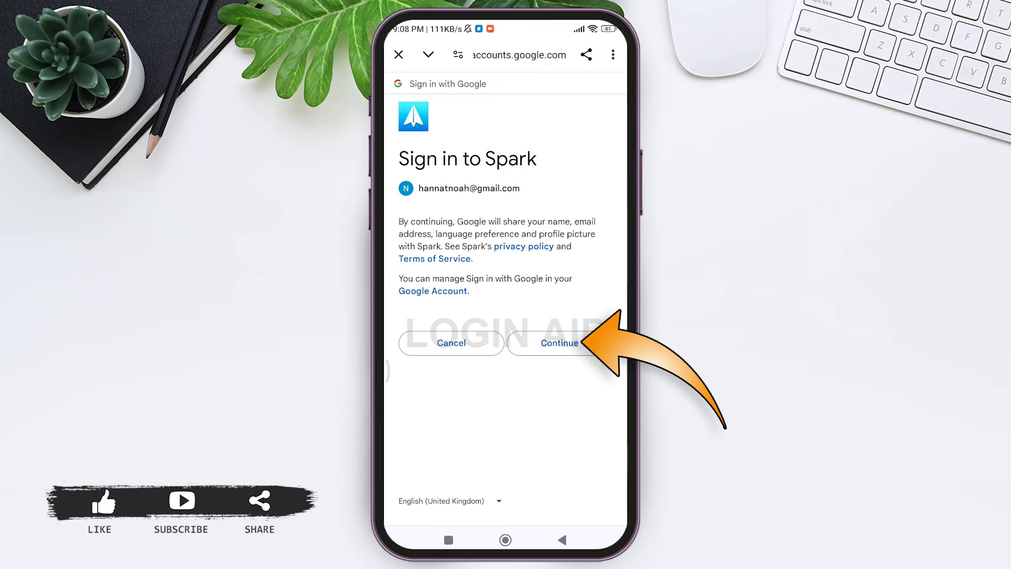
{"action": "left_click", "coordinate": [559, 342]}
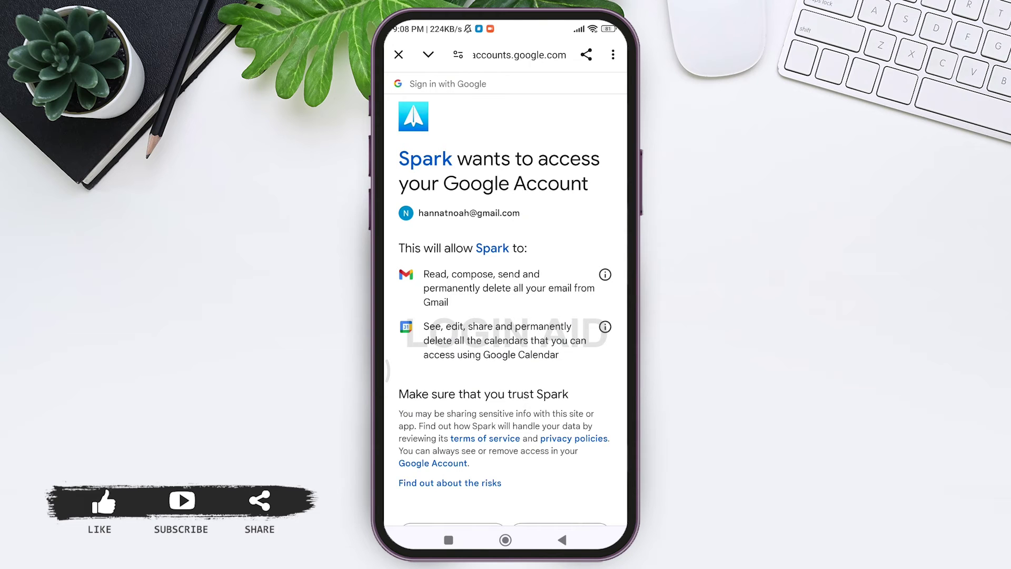
{"action": "scroll", "coordinate": [506, 284], "scroll_direction": "down", "scroll_amount": 3}
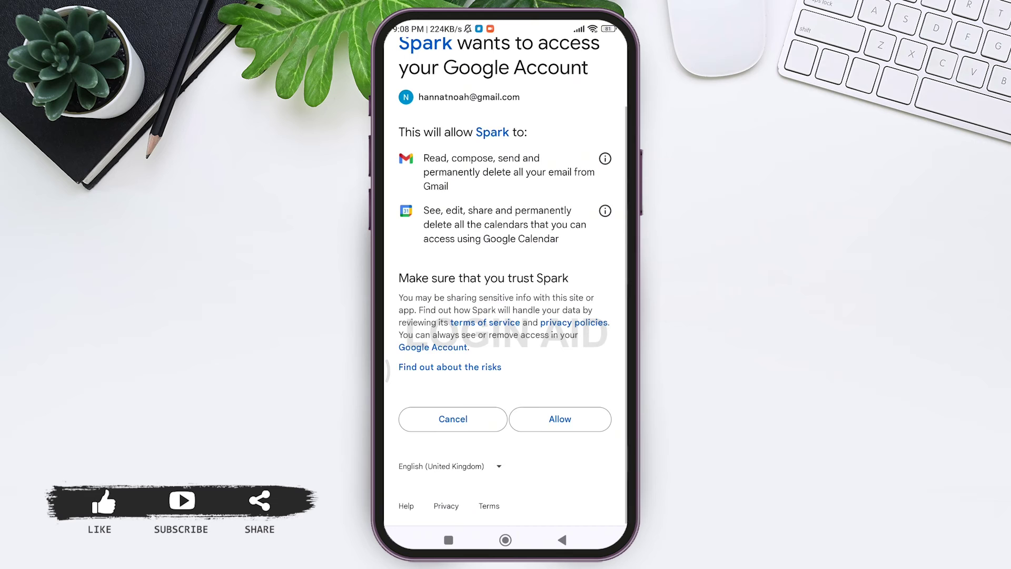
Allow Spark access to the Google account's Gmail and Calendar.
{"action": "left_click", "coordinate": [559, 417]}
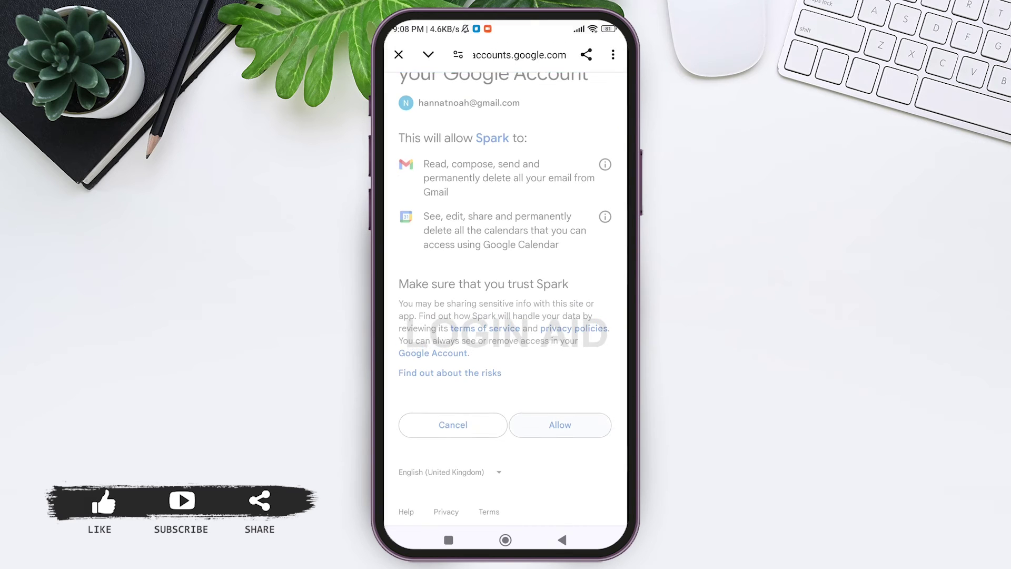